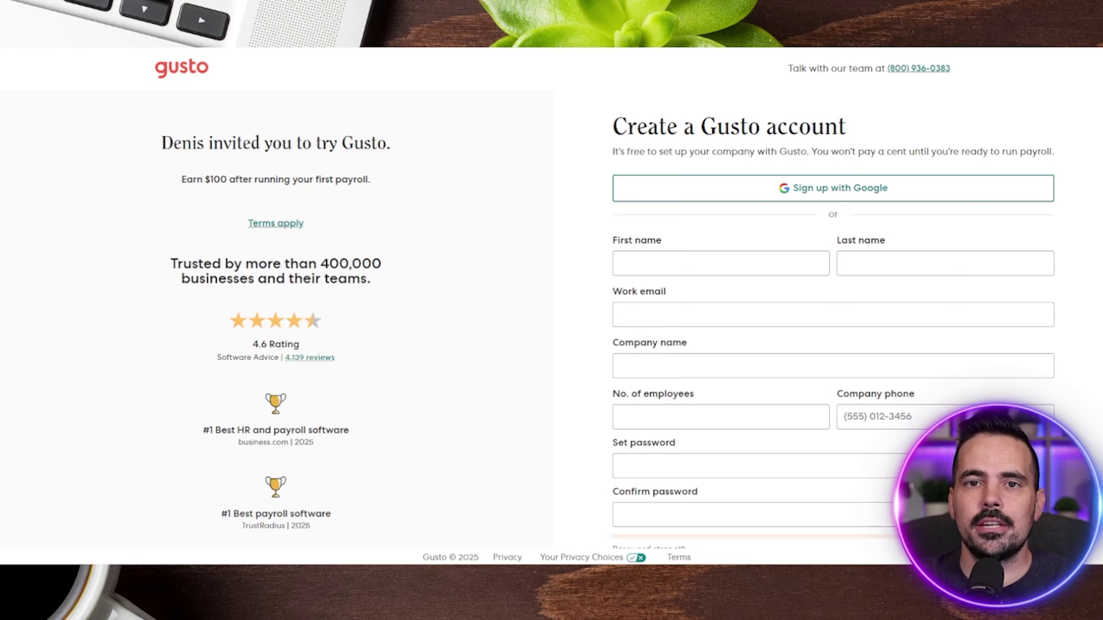
Draw a blue downward arrow beside the account sign-up form and underline the $100 first-payroll offer
key(alt+shift+d)
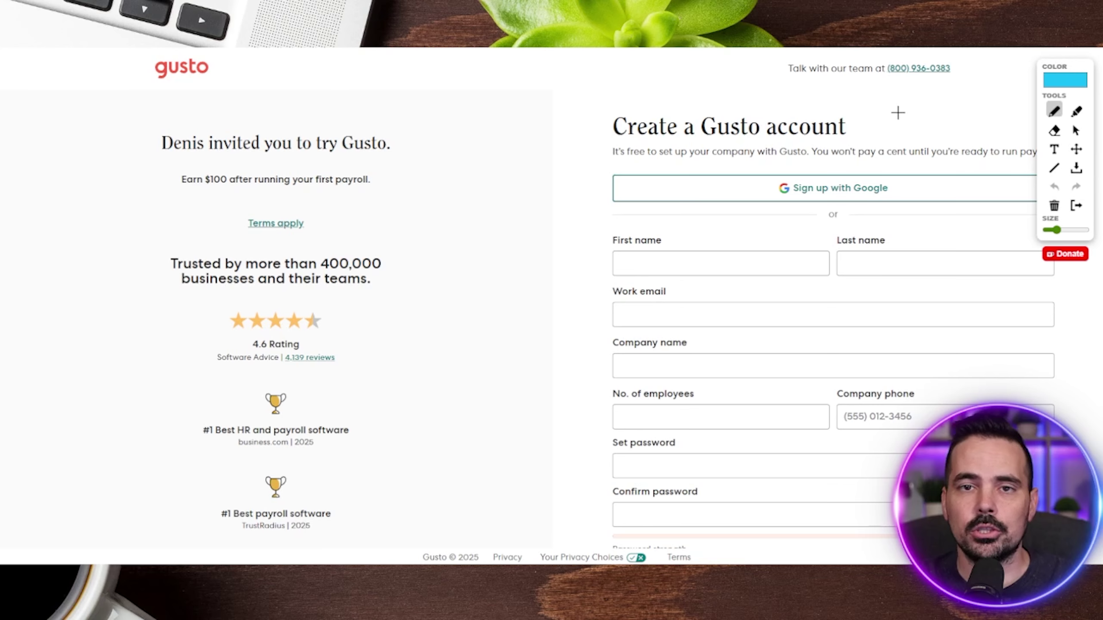
mouse_move(535, 122)
mouse_down()
mouse_move(525, 394)
mouse_move(625, 348)
mouse_up()
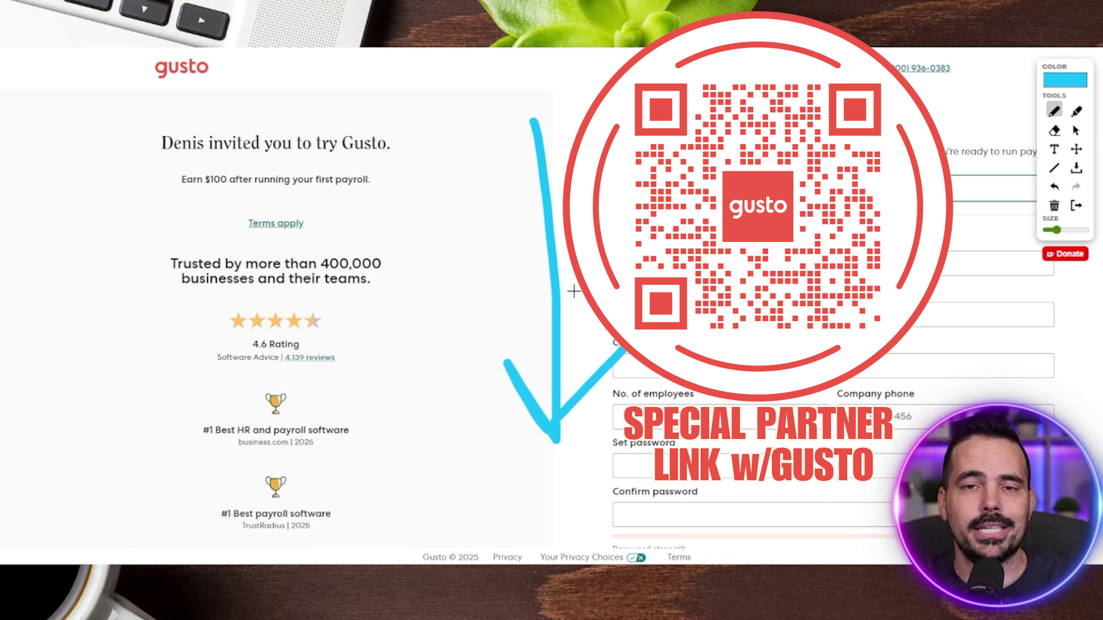
mouse_move(125, 210)
mouse_down()
mouse_move(377, 214)
mouse_move(102, 206)
mouse_move(130, 126)
mouse_move(433, 123)
mouse_move(445, 212)
mouse_up()
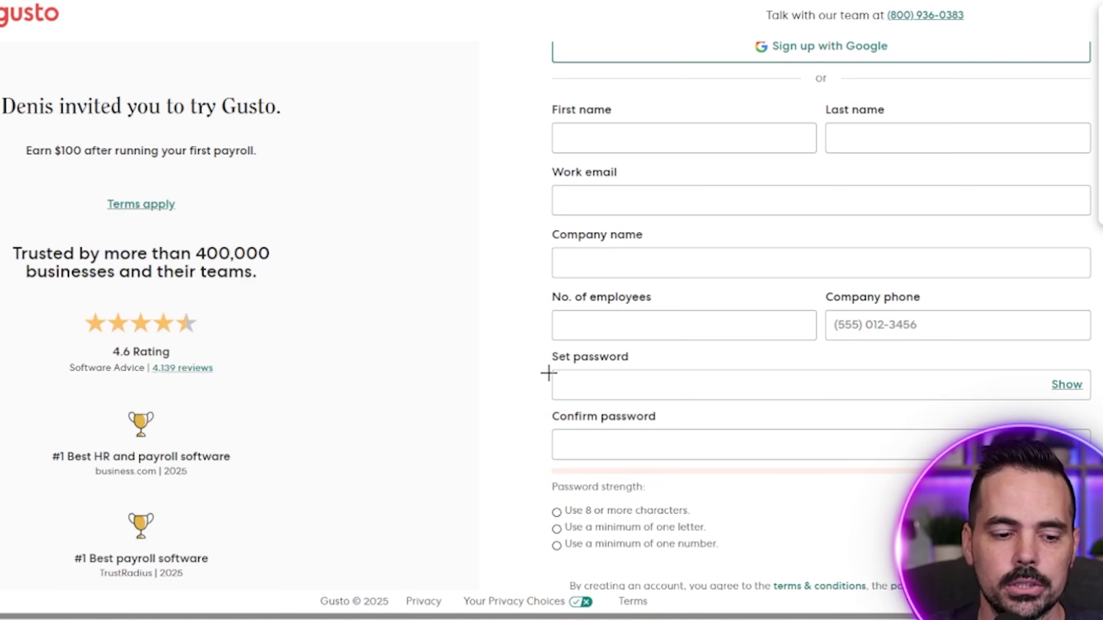
Mark the work email, company name, employee count, company phone and both password fields of the sign-up form with pen strokes
drag(439, 204, 523, 210)
drag(411, 264, 512, 269)
drag(431, 328, 539, 325)
drag(823, 307, 879, 307)
drag(469, 393, 520, 393)
drag(444, 442, 516, 445)
scroll(516, 445, down, 2)
drag(617, 354, 385, 382)
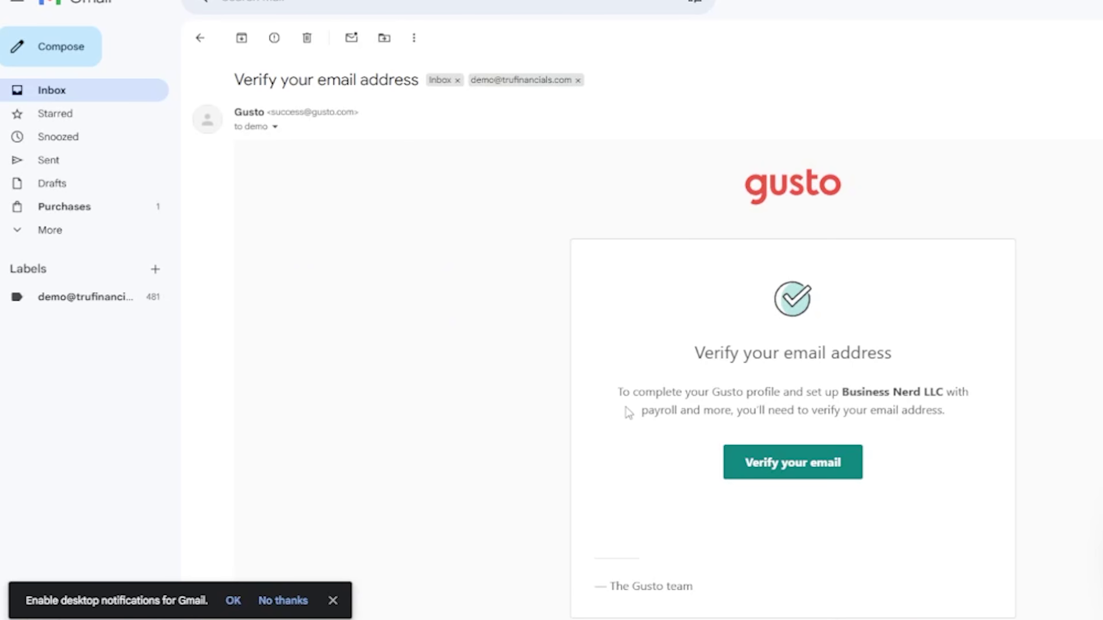
Verify the account's email address from the Gusto message and dismiss the $30 AI assistant offer
click(800, 473)
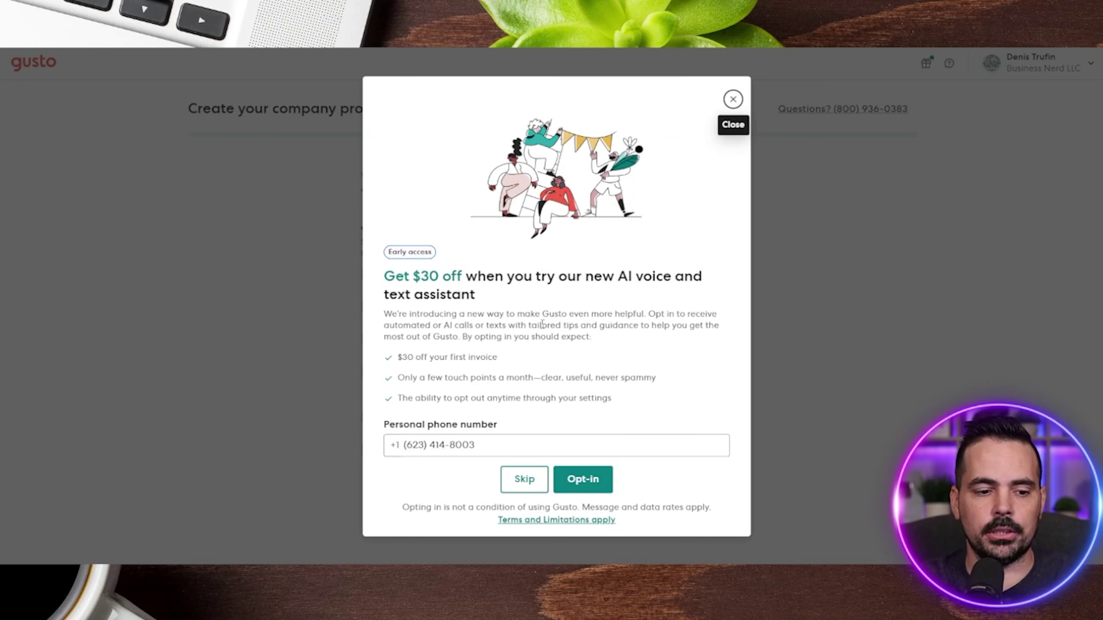
click(733, 99)
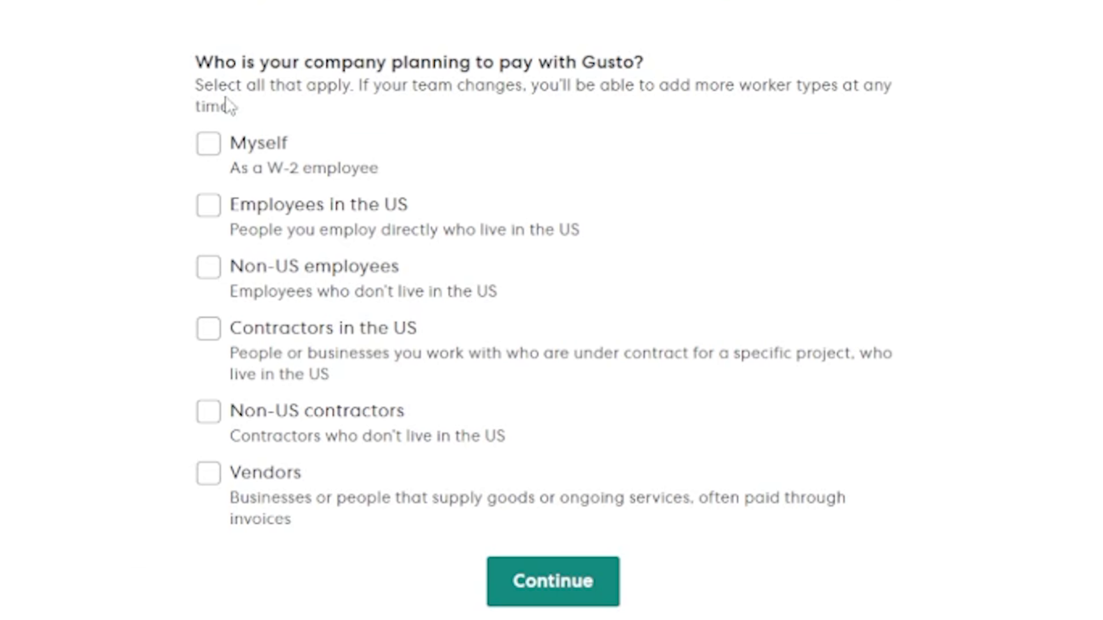
Choose Myself as the worker to pay and "We do it ourselves manually" as the current payroll method, submitting both answers
drag(365, 242, 480, 234)
click(418, 69)
click(213, 150)
click(552, 581)
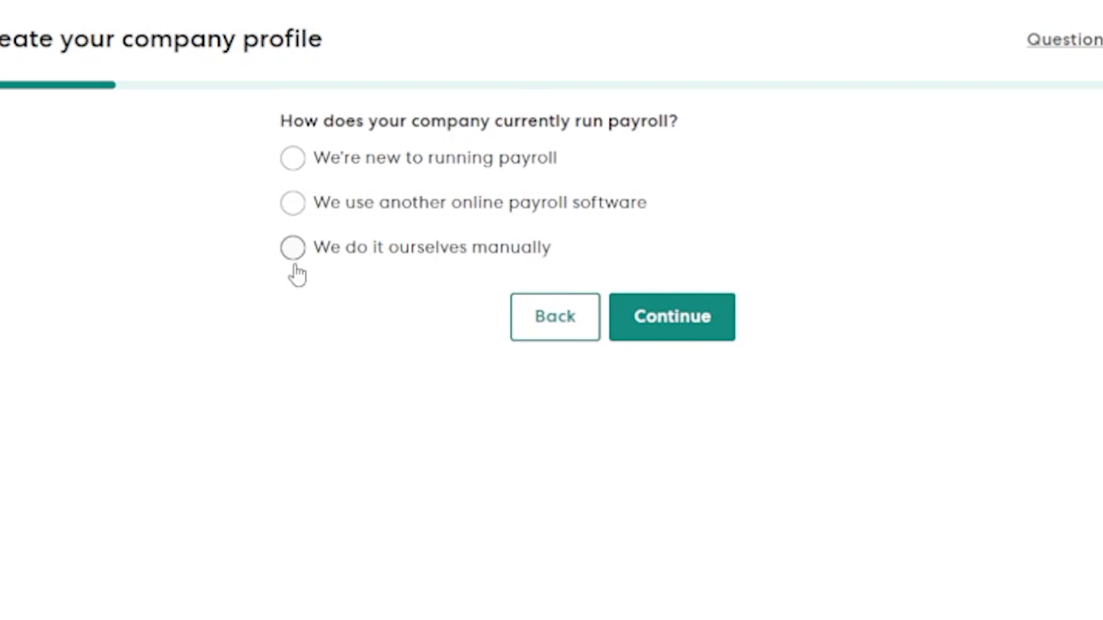
click(292, 247)
click(672, 317)
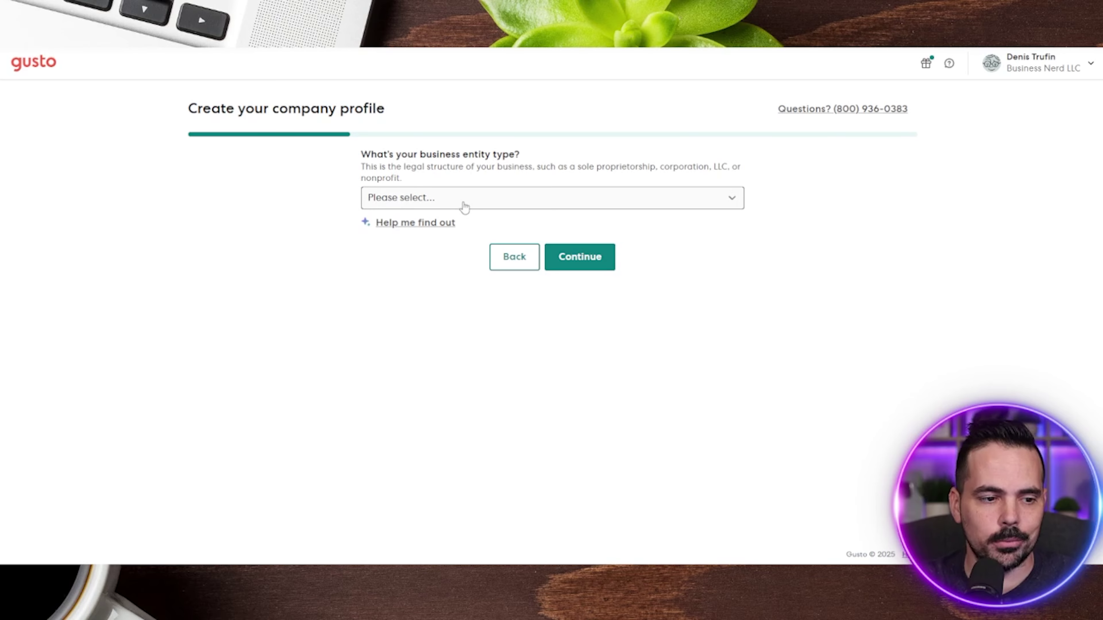
Set the business entity type to Limited Liability Company (LLC), answer Yes to S corp taxation and submit the answers
click(469, 219)
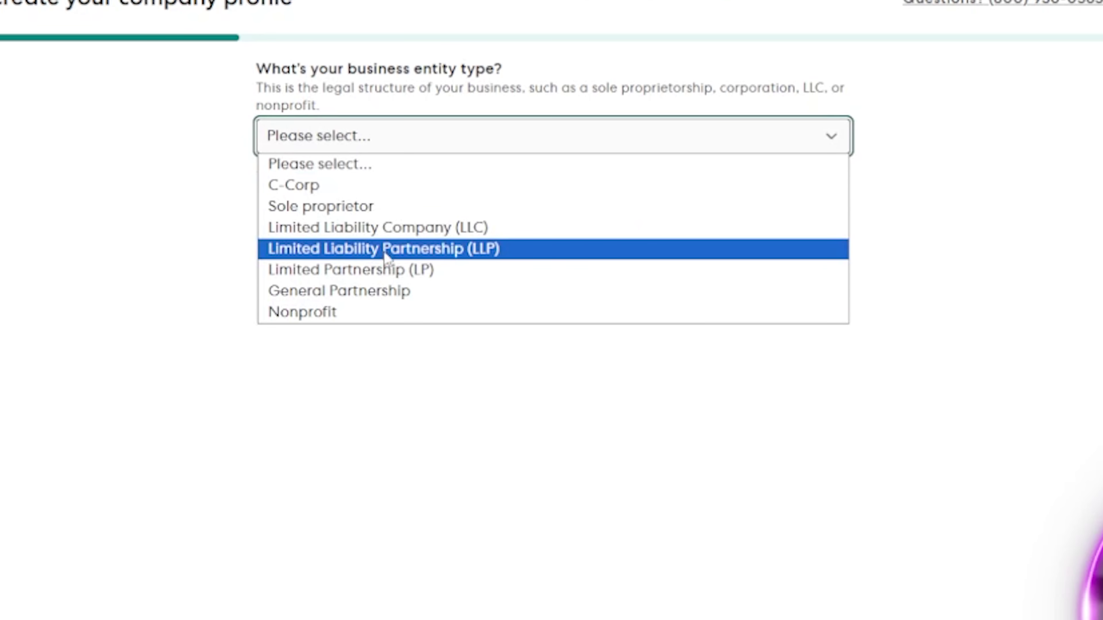
click(126, 324)
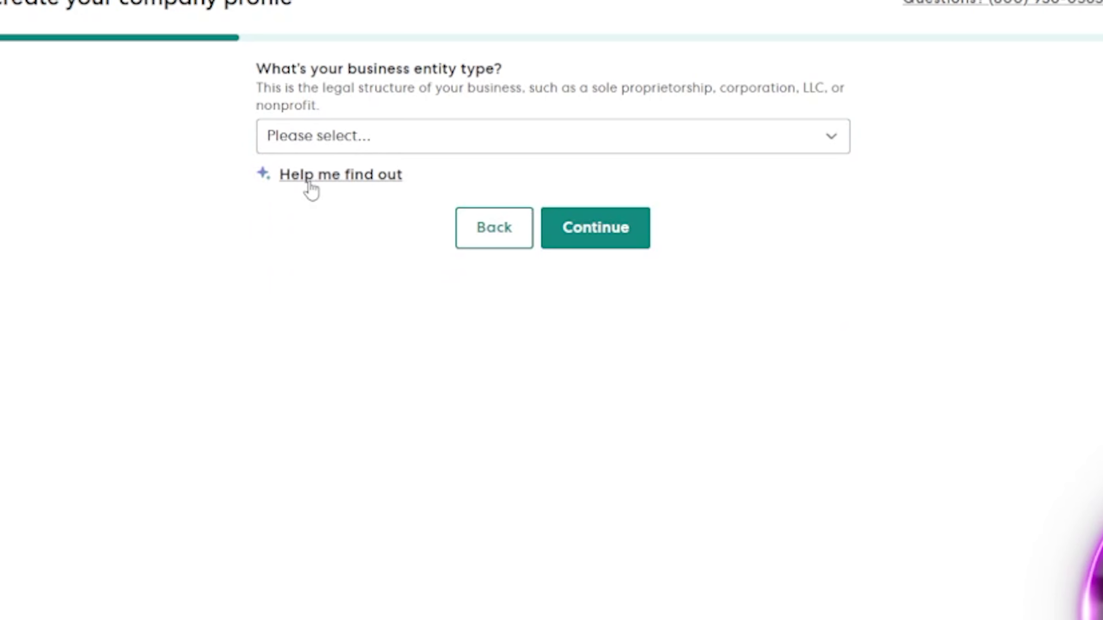
click(517, 141)
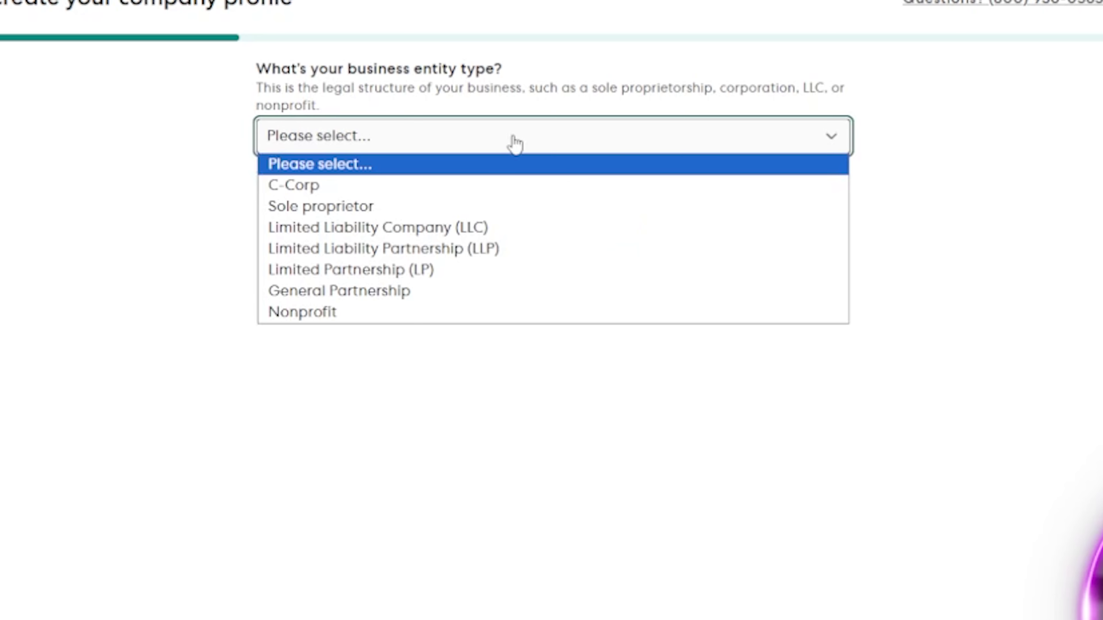
click(488, 228)
drag(256, 216, 564, 216)
click(267, 284)
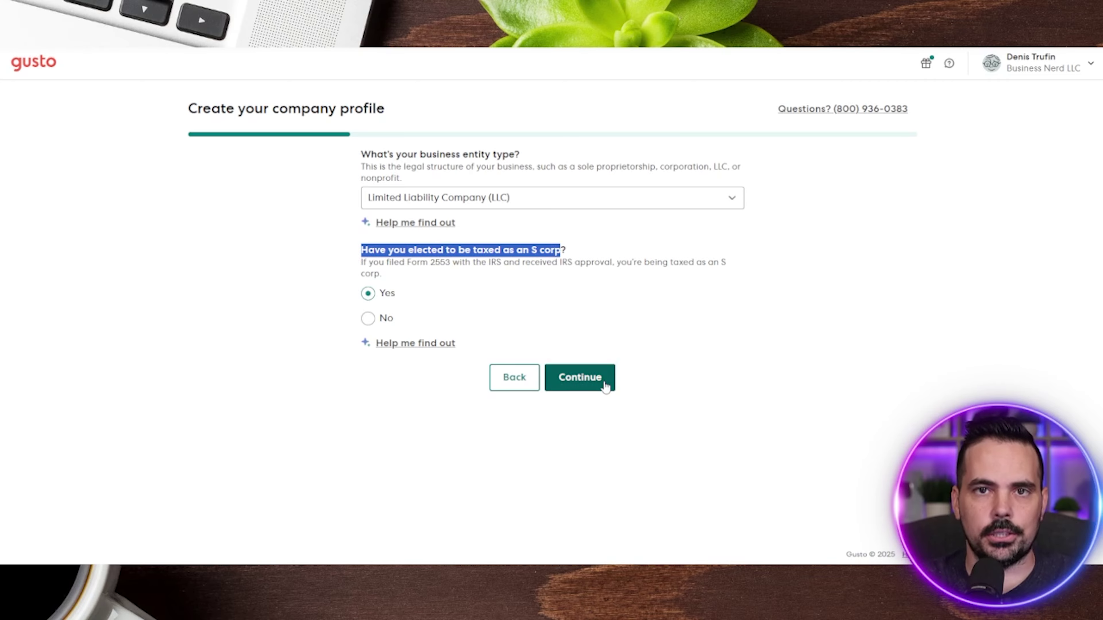
click(605, 387)
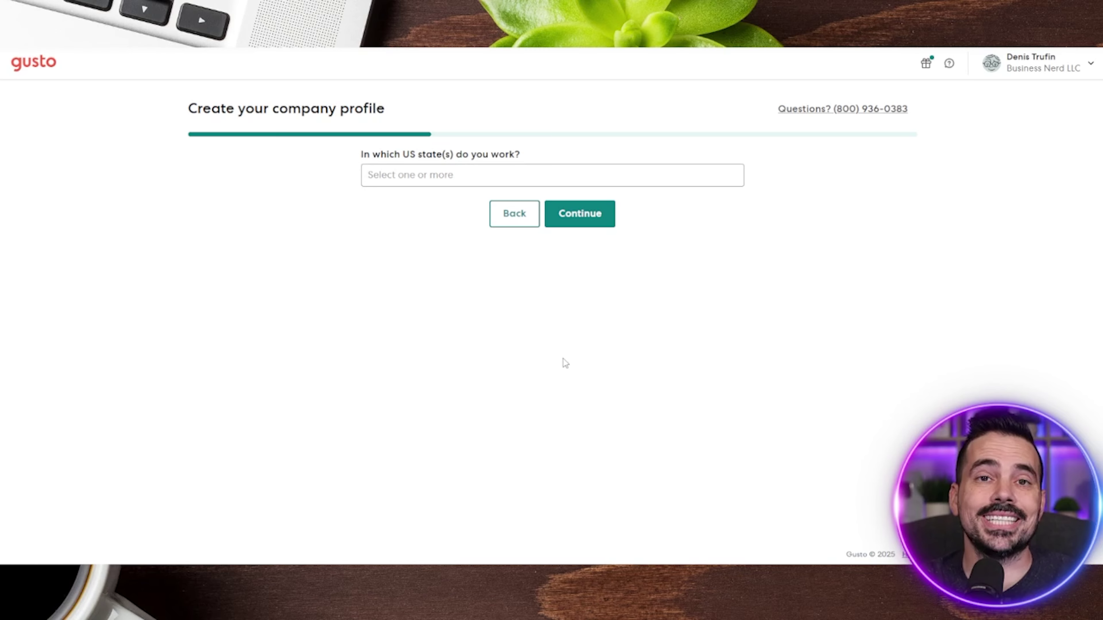
Add Arizona as the state of work and submit "No, I don't" for having an accountant or bookkeeper
click(422, 170)
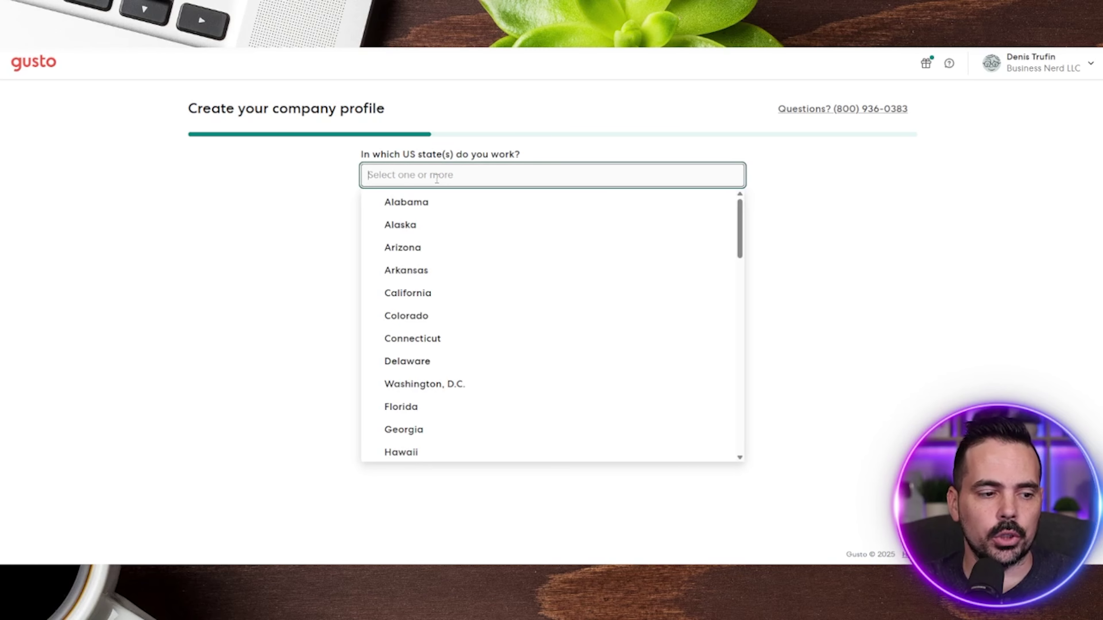
click(316, 211)
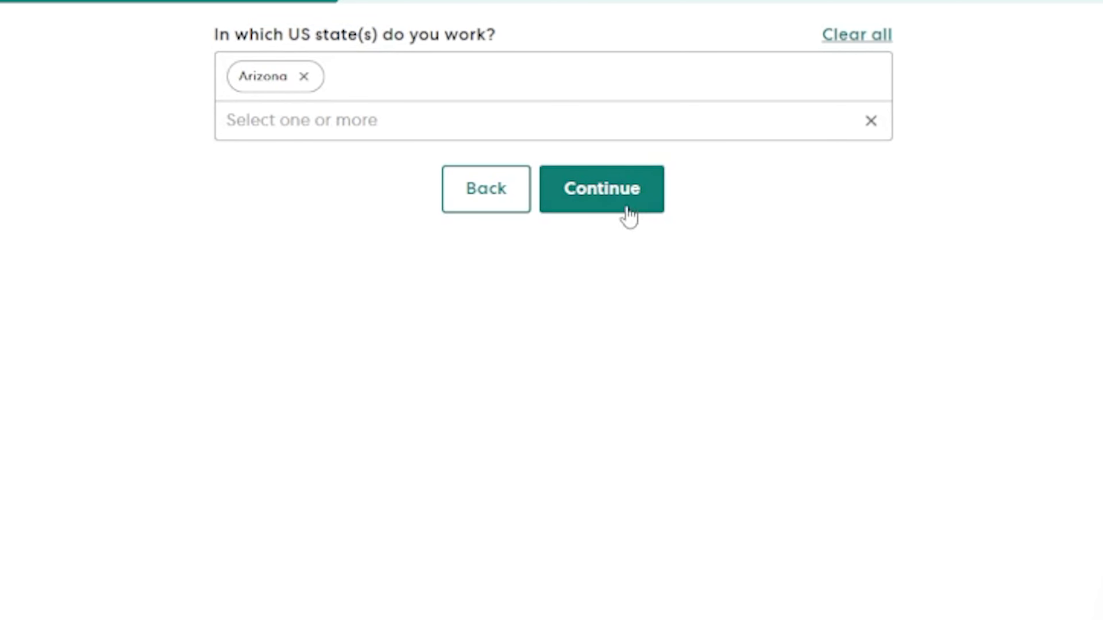
click(640, 210)
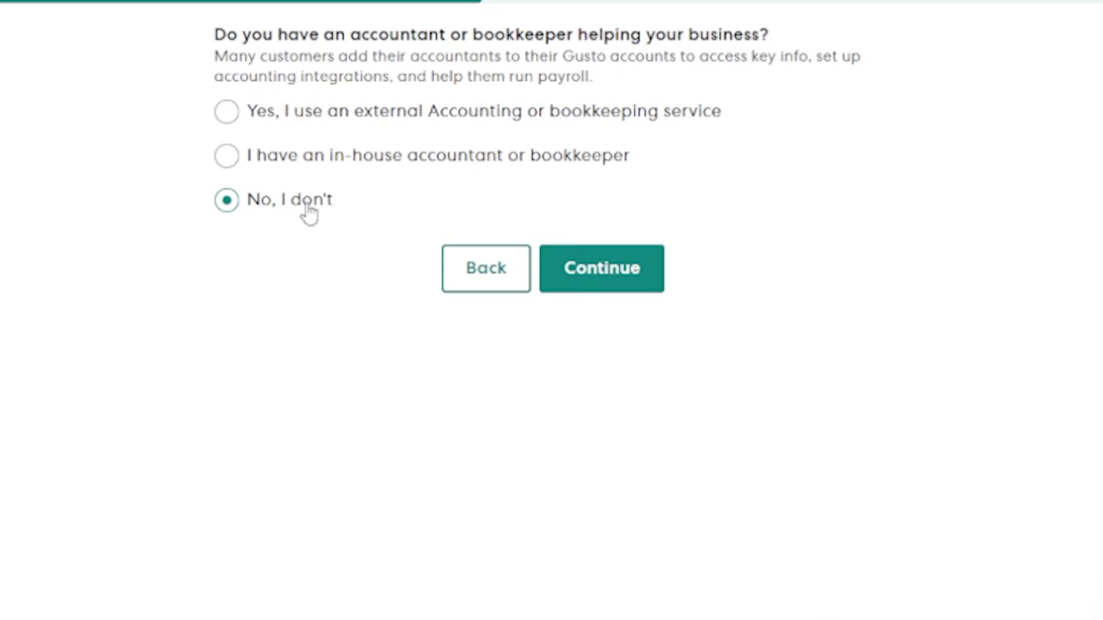
click(628, 282)
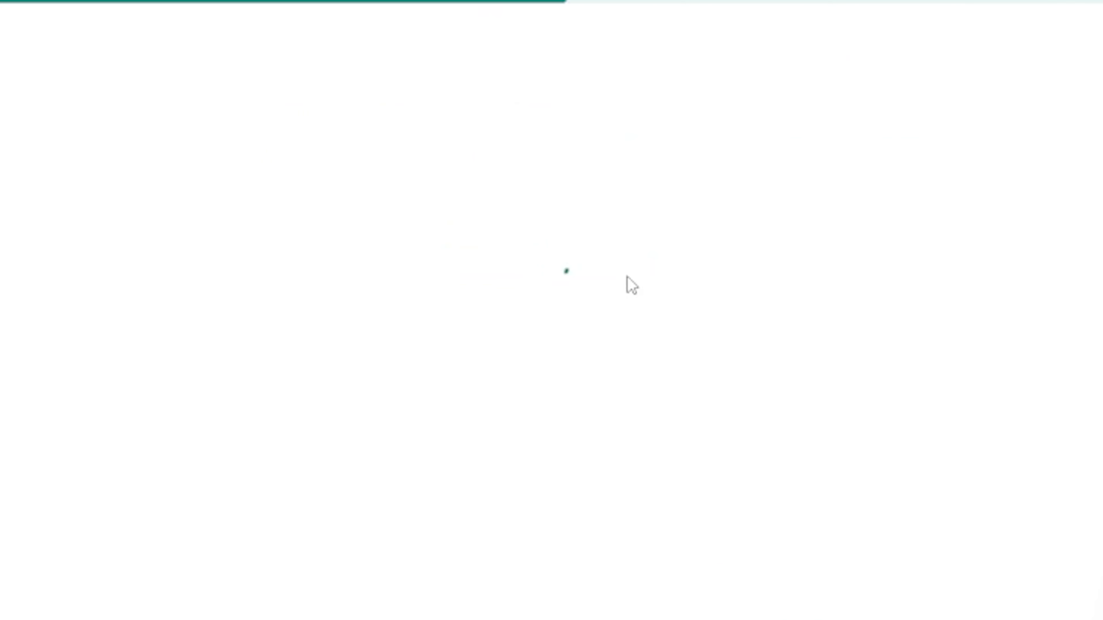
Search the industry for "video production", pick Other Motion Picture and Video Industries, and submit with No for cannabis-related business
drag(194, 26, 255, 41)
click(339, 91)
text(video production)
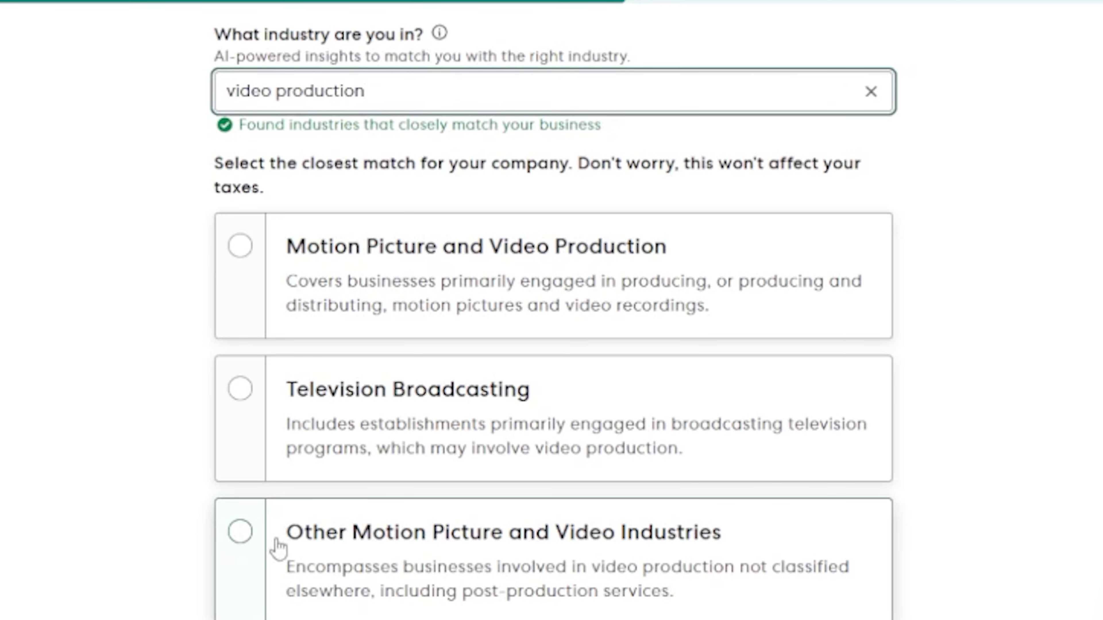
click(245, 537)
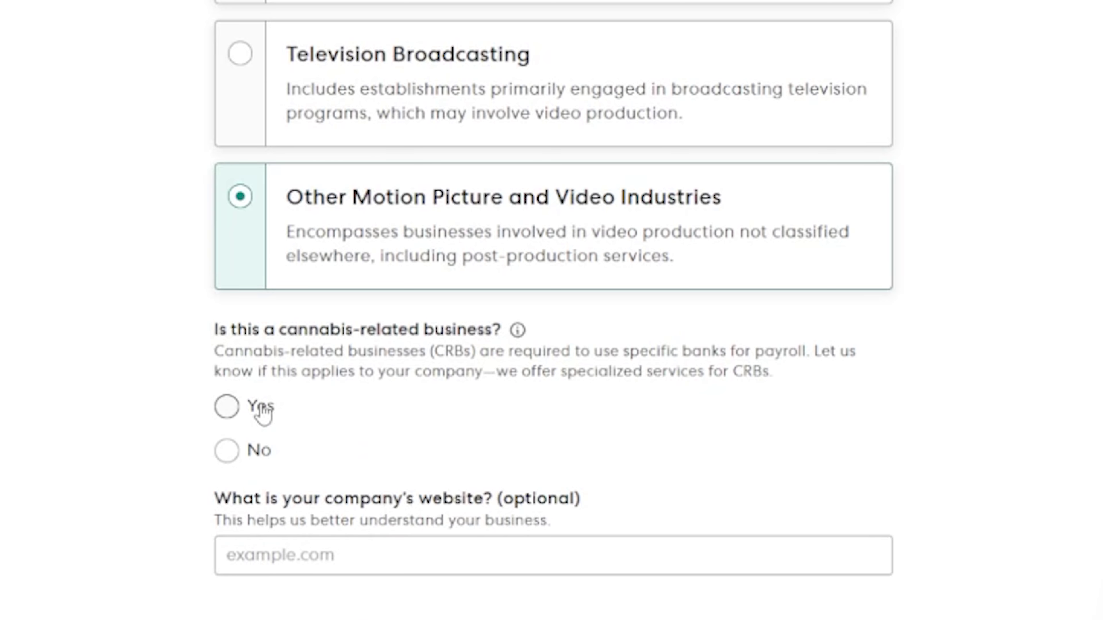
click(255, 454)
scroll(256, 471, down, 2)
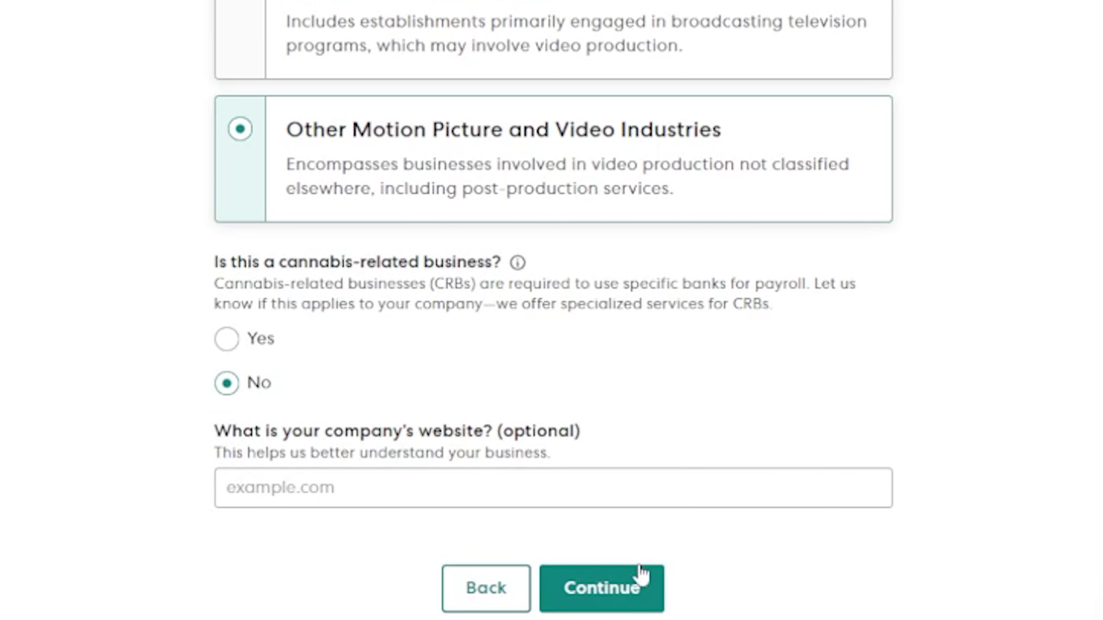
click(646, 604)
Set the desired first payday to 12/19/2025, answer Yes to it being the company's first payday in 2025, and submit
drag(145, 34, 635, 35)
click(227, 155)
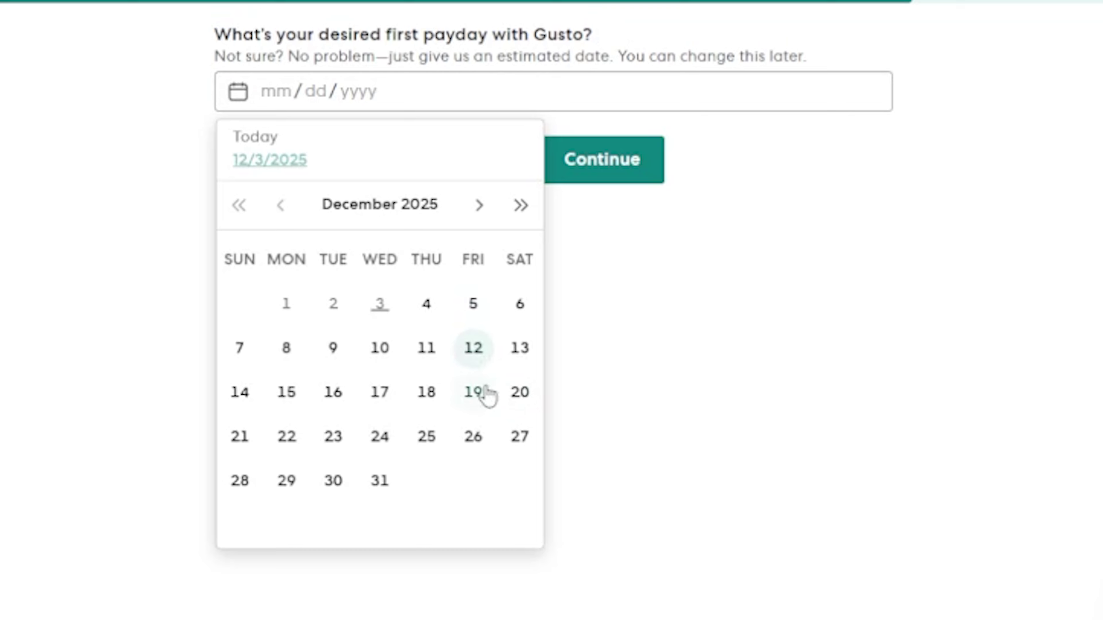
click(485, 394)
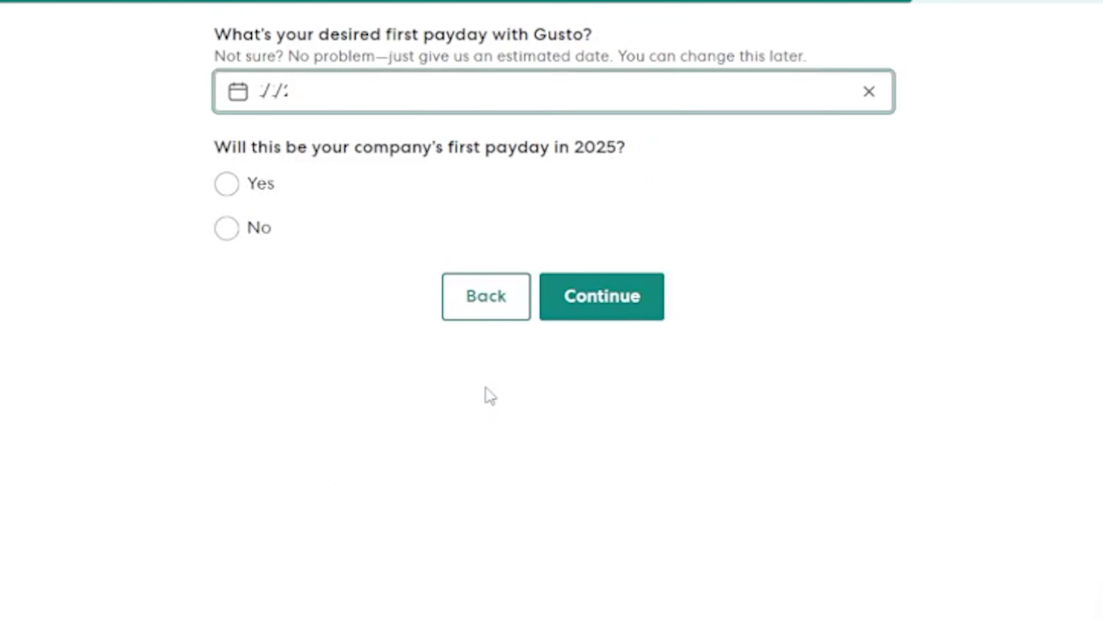
drag(173, 151, 633, 153)
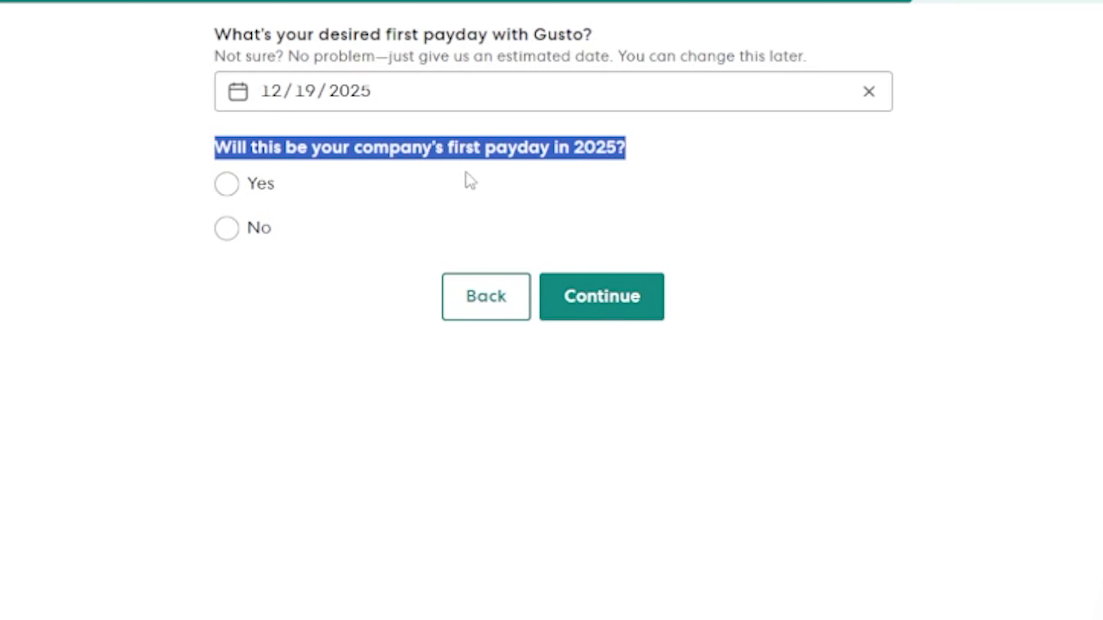
click(467, 143)
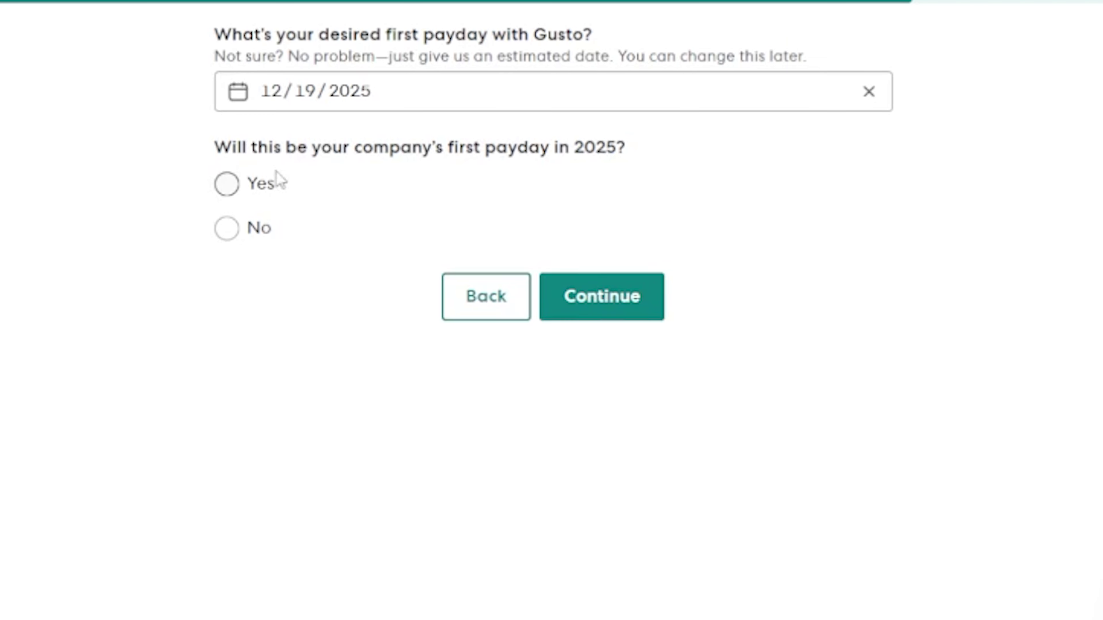
click(227, 182)
click(622, 315)
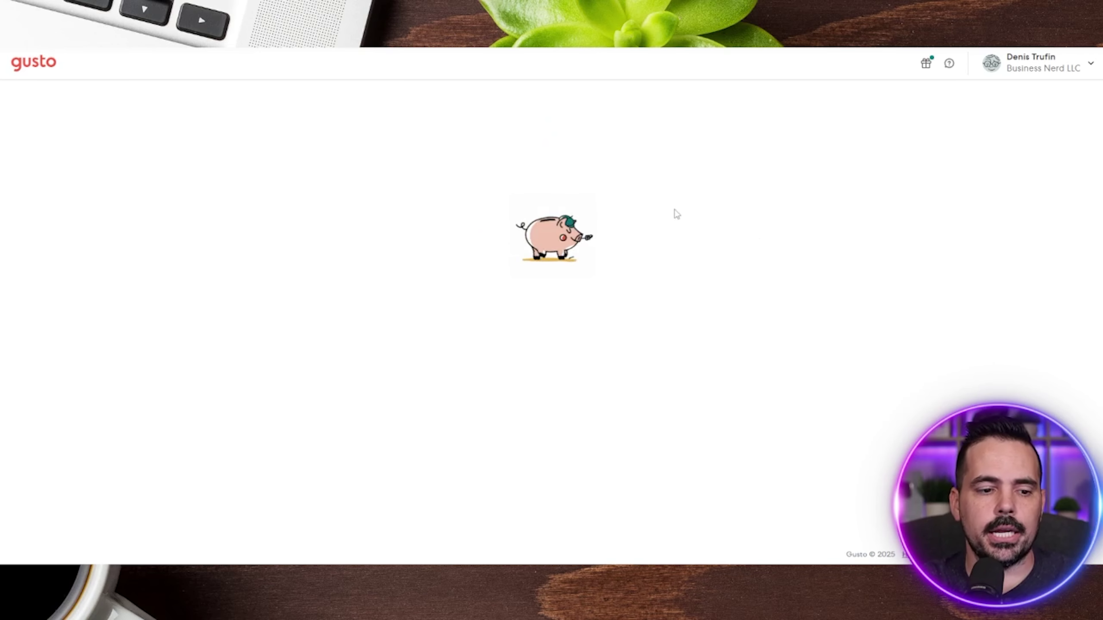
Mark the recommended package, its Solo plan and the plan's edit option with blue pen strokes, and clear the drawings
key(alt+shift+d)
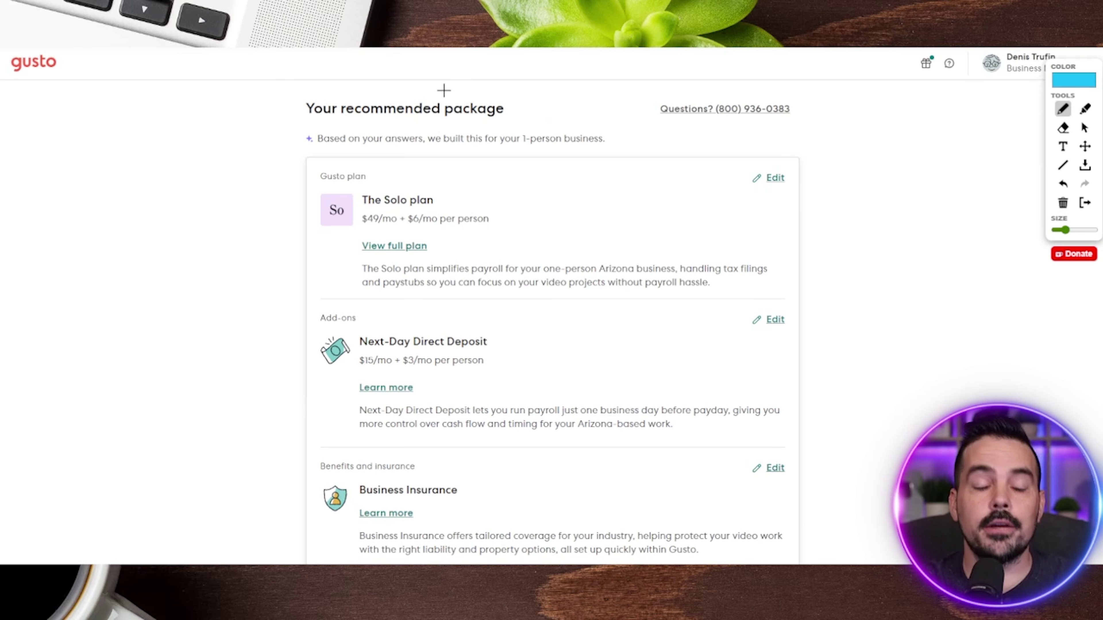
mouse_move(413, 78)
mouse_down()
mouse_move(256, 103)
mouse_move(239, 180)
mouse_up()
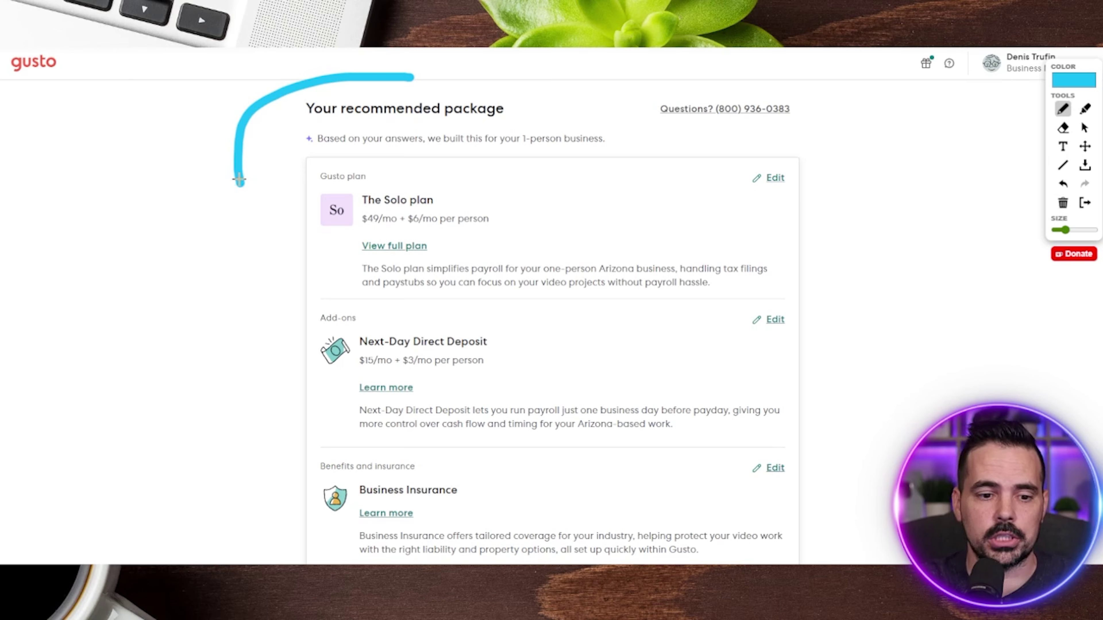
drag(801, 143, 664, 151)
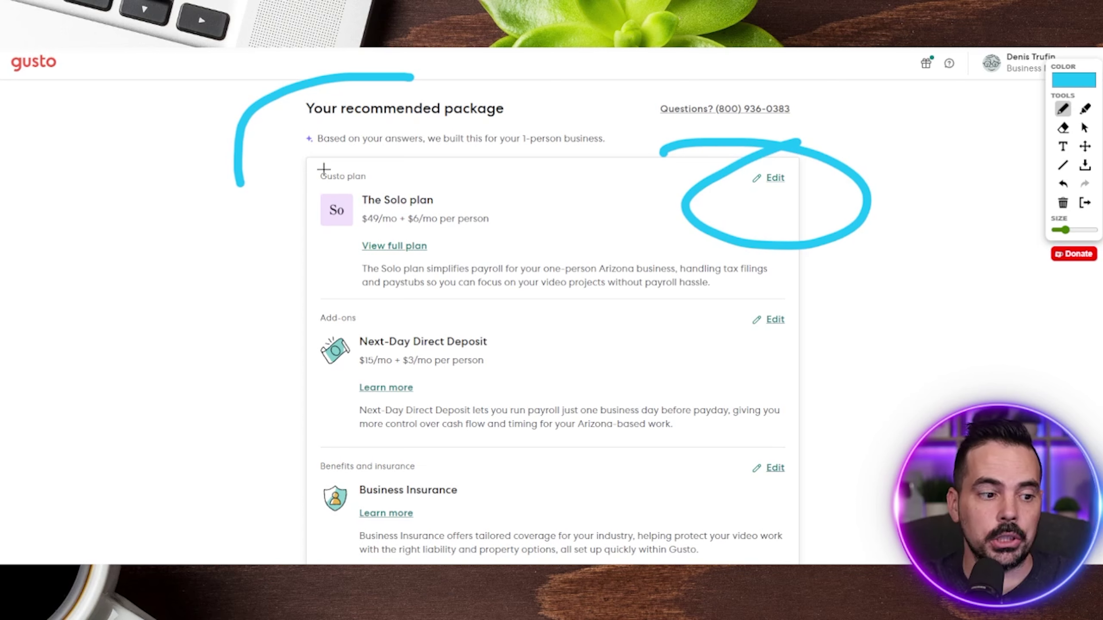
mouse_move(346, 162)
mouse_down()
mouse_move(290, 174)
mouse_move(288, 248)
mouse_up()
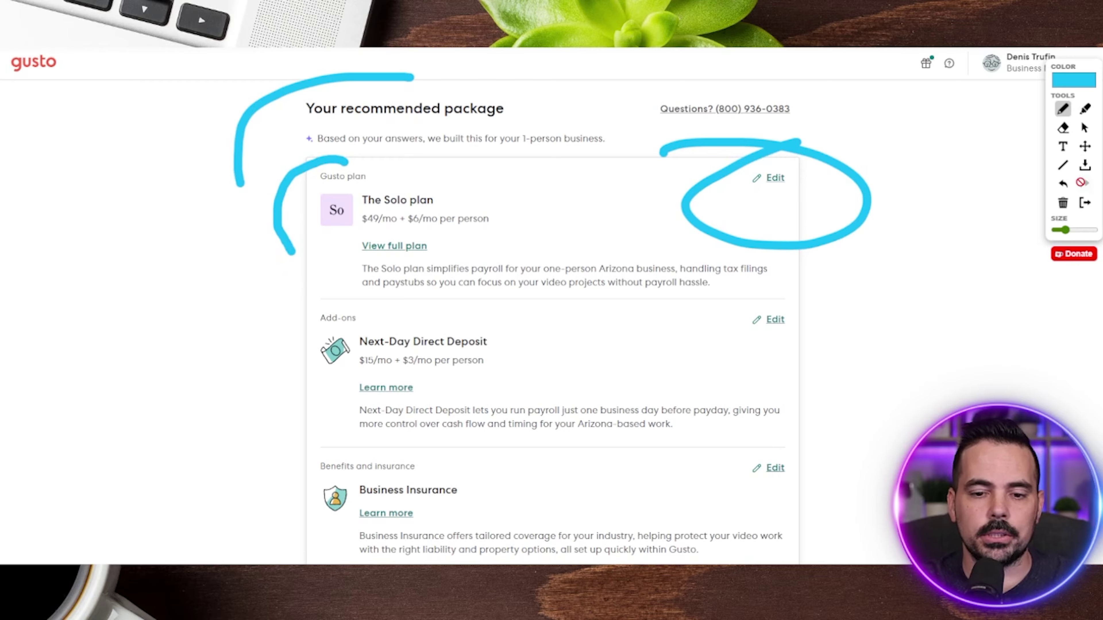
click(1084, 127)
scroll(864, 307, down, 2)
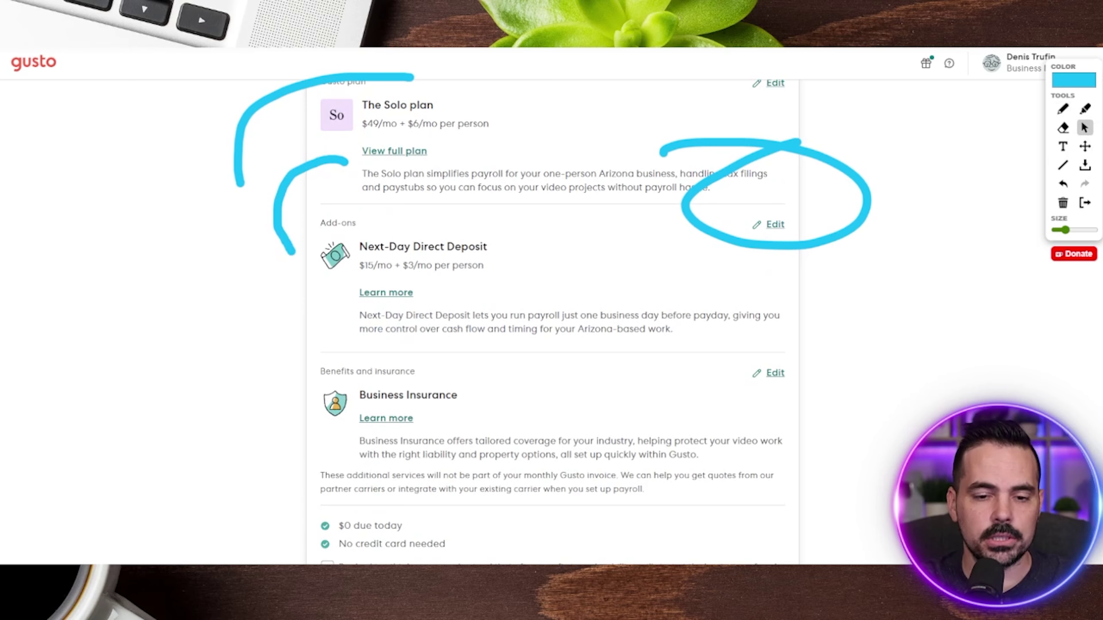
click(1062, 202)
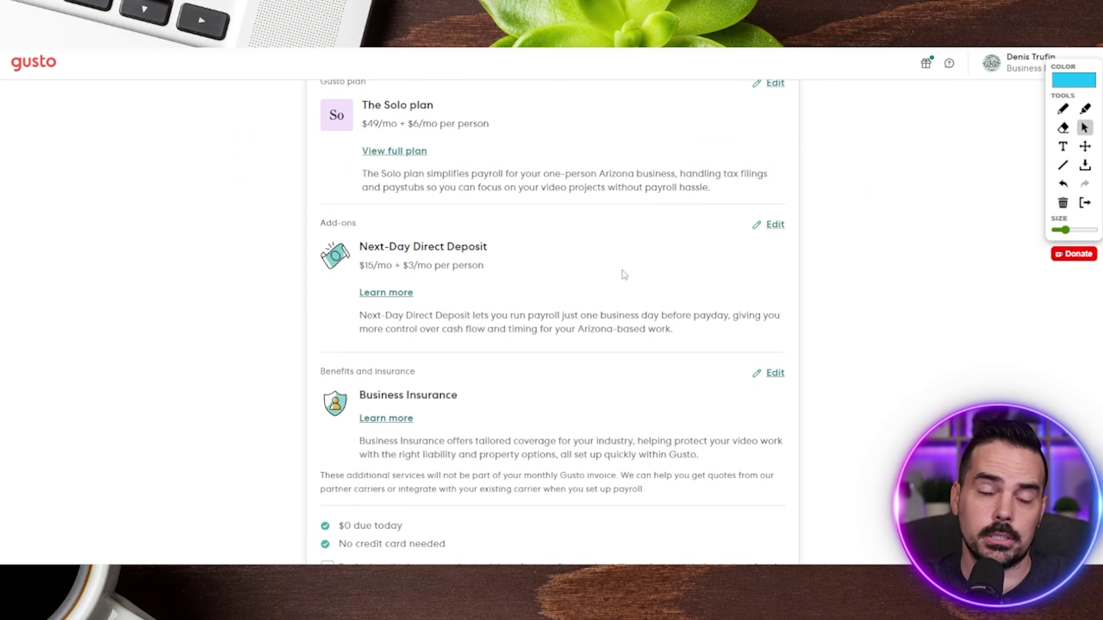
Point a blue arrow at the billing acknowledgement below the recommended package and accept it
scroll(671, 275, down, 2)
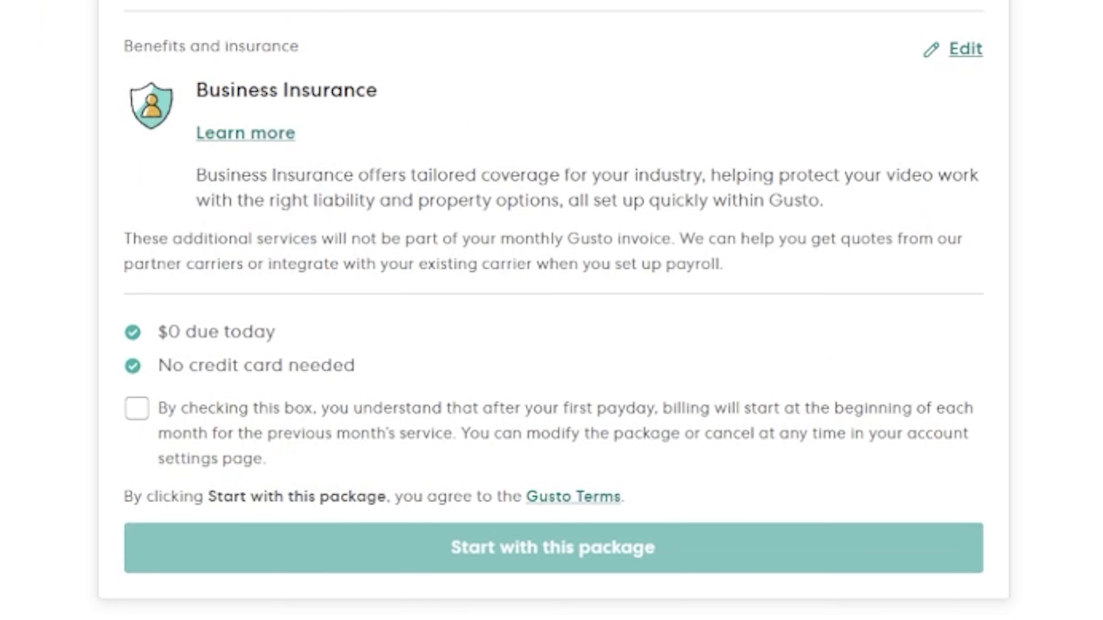
drag(293, 338, 149, 343)
mouse_move(0, 417)
mouse_down()
mouse_move(67, 423)
mouse_move(66, 394)
mouse_move(86, 455)
mouse_up()
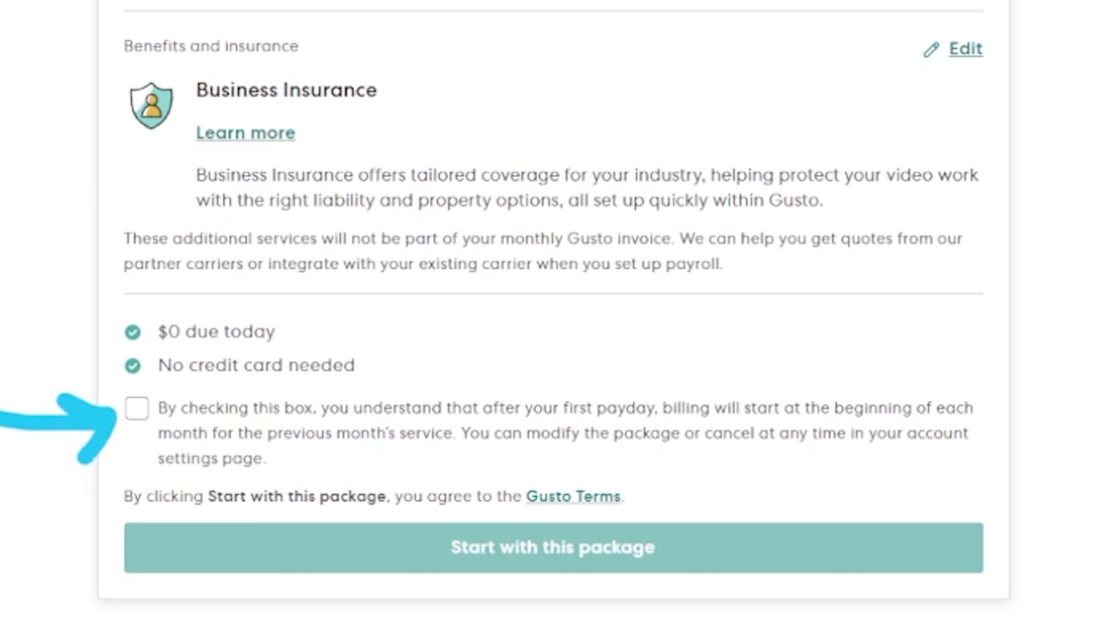
click(136, 415)
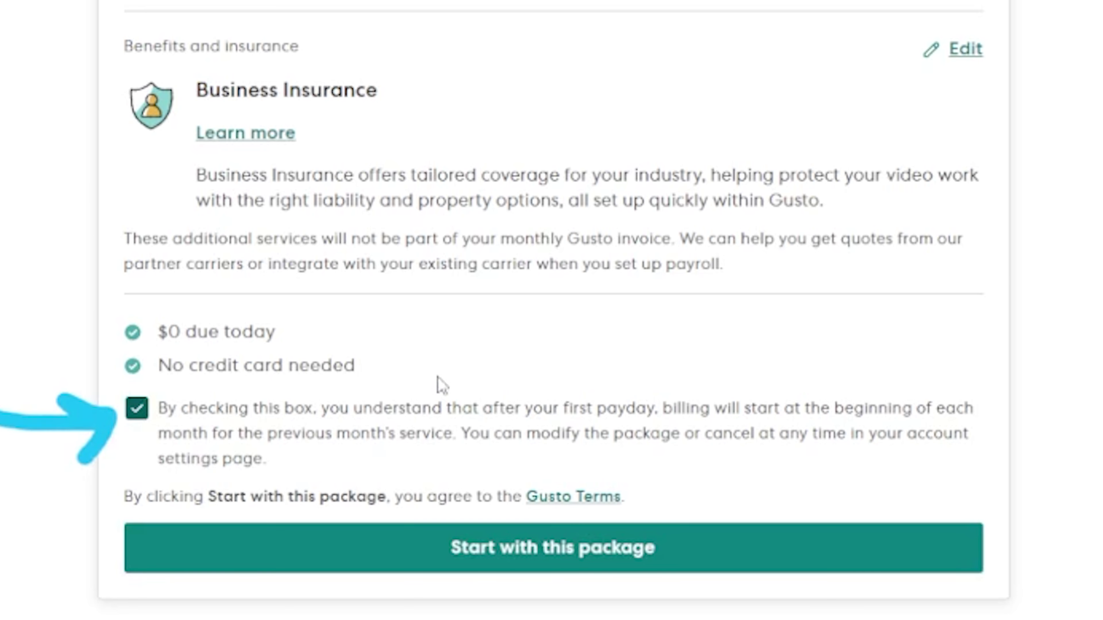